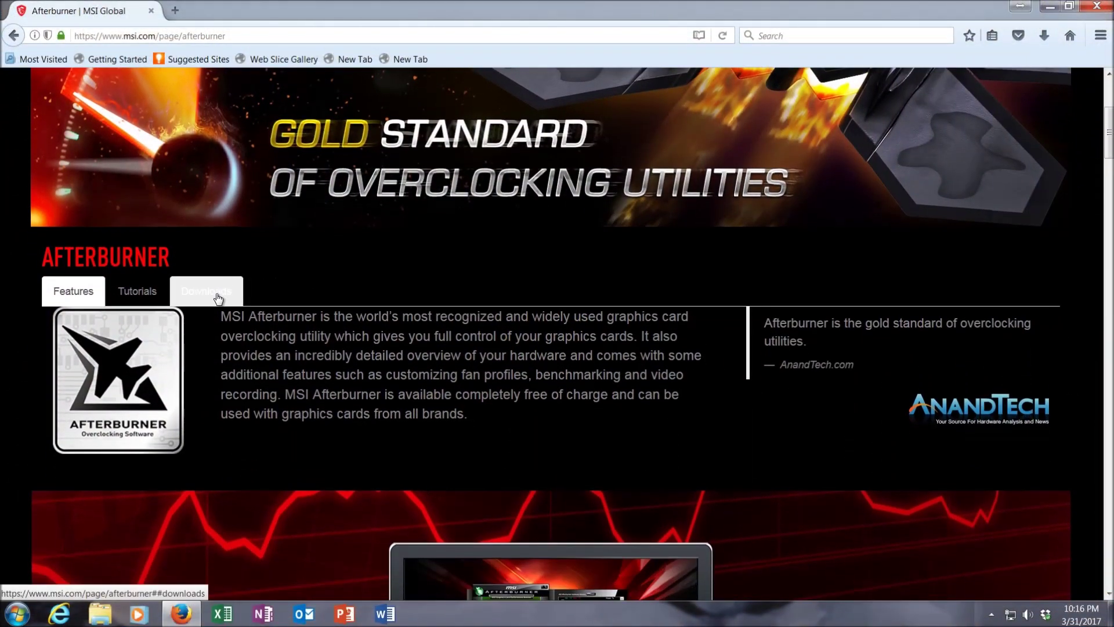
- Show the Afterburner, Kombustor, Android and iOS download links on the MSI Afterburner page
{"action": "left_click", "coordinate": [215, 294]}
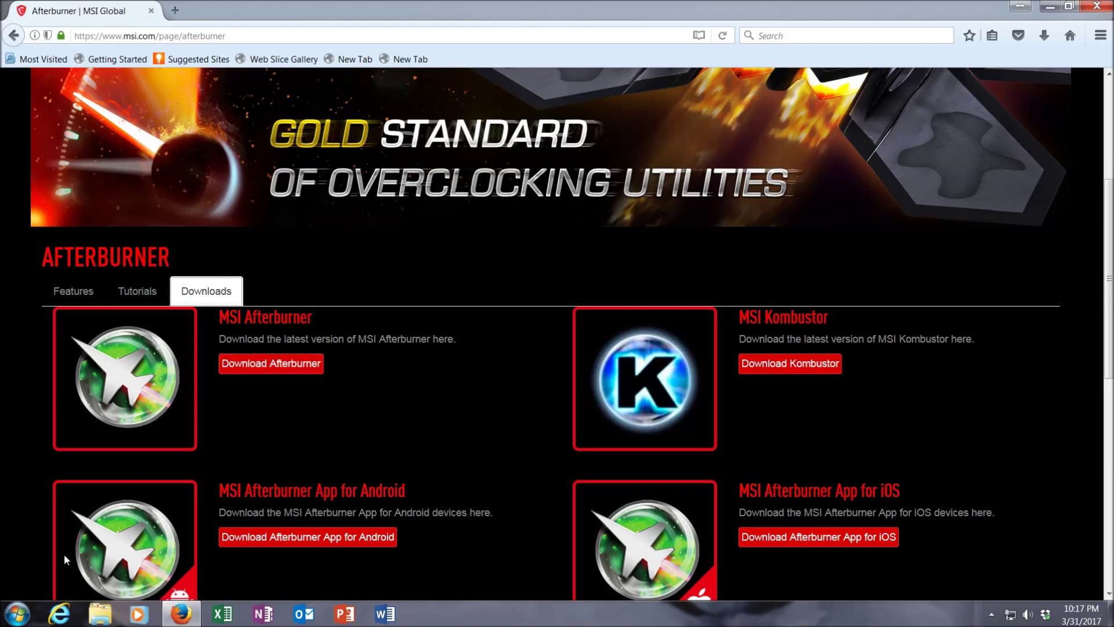
- Launch MSI Afterburner 4.3.0 by searching 'after' and position it beside the hardware monitor
{"action": "left_click", "coordinate": [17, 613]}
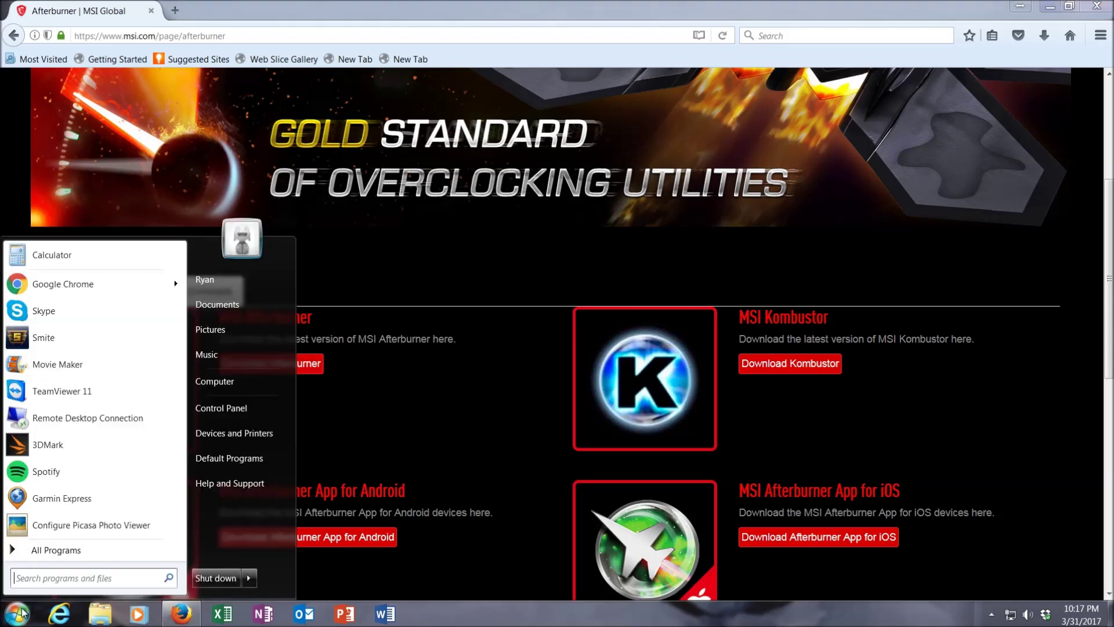
{"action": "type", "text": "after"}
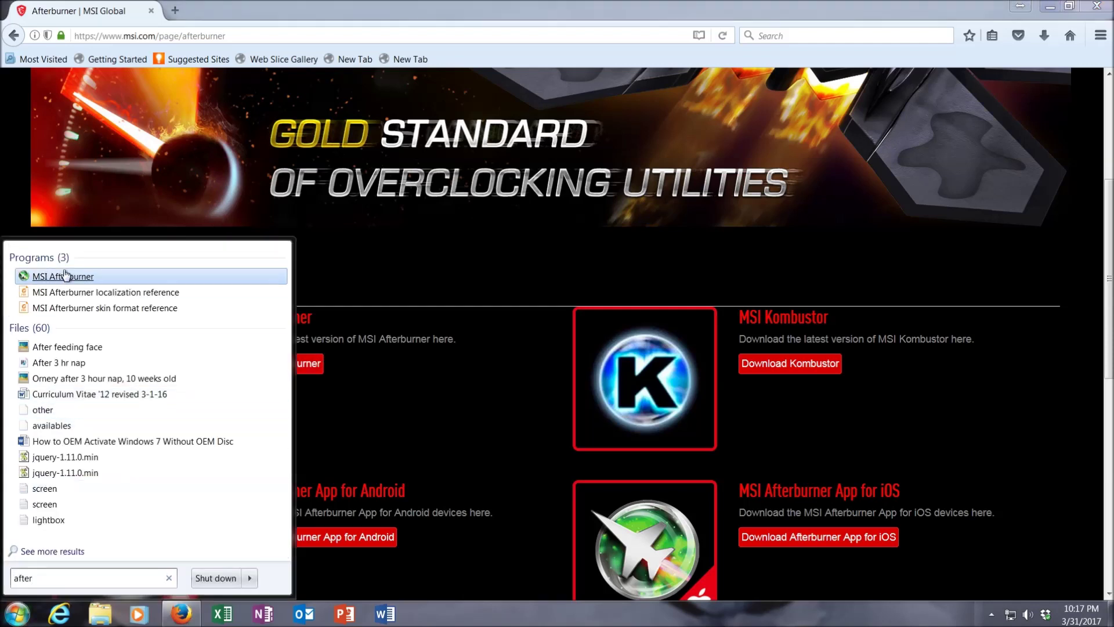
{"action": "left_click", "coordinate": [64, 276]}
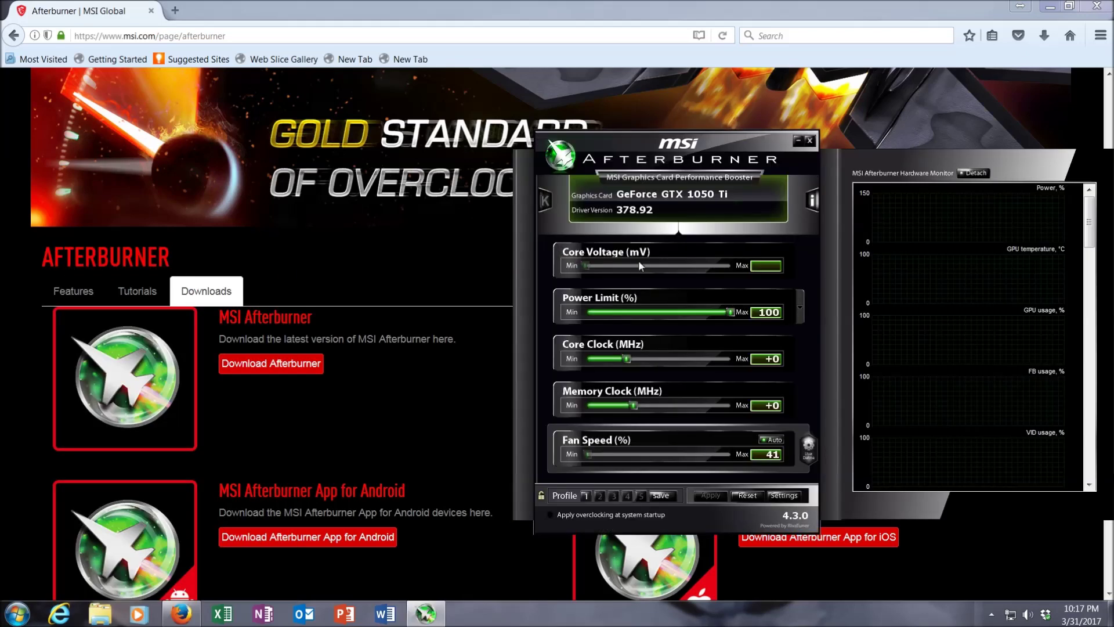
{"action": "left_click_drag", "start_coordinate": [738, 145], "coordinate": [702, 108]}
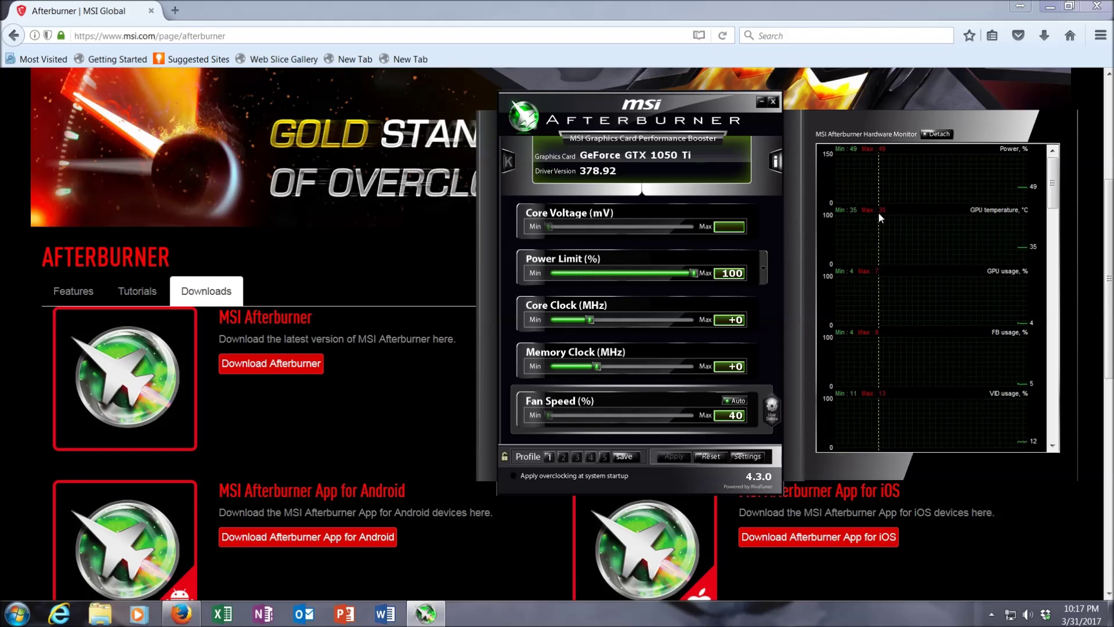
{"action": "mouse_move", "coordinate": [879, 209]}
{"action": "left_click", "coordinate": [16, 613]}
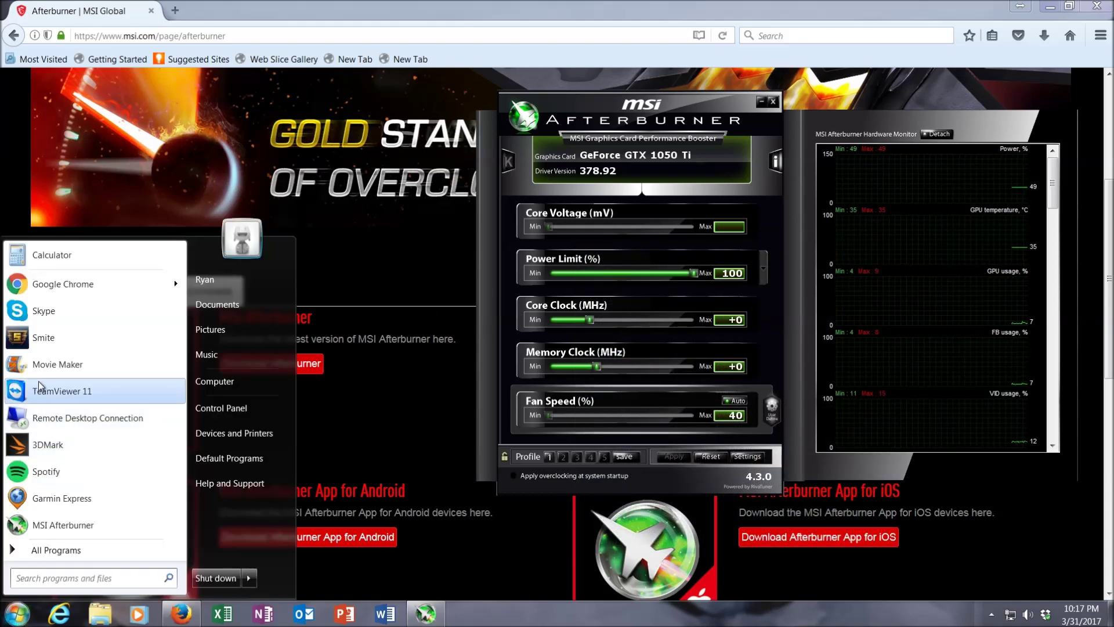
- Run the Catzilla benchmark from the ALLBenchmark folder for a 17377 baseline, then close its result tab
{"action": "left_click", "coordinate": [56, 549]}
{"action": "scroll", "coordinate": [68, 355], "scroll_direction": "down", "scroll_amount": 7}
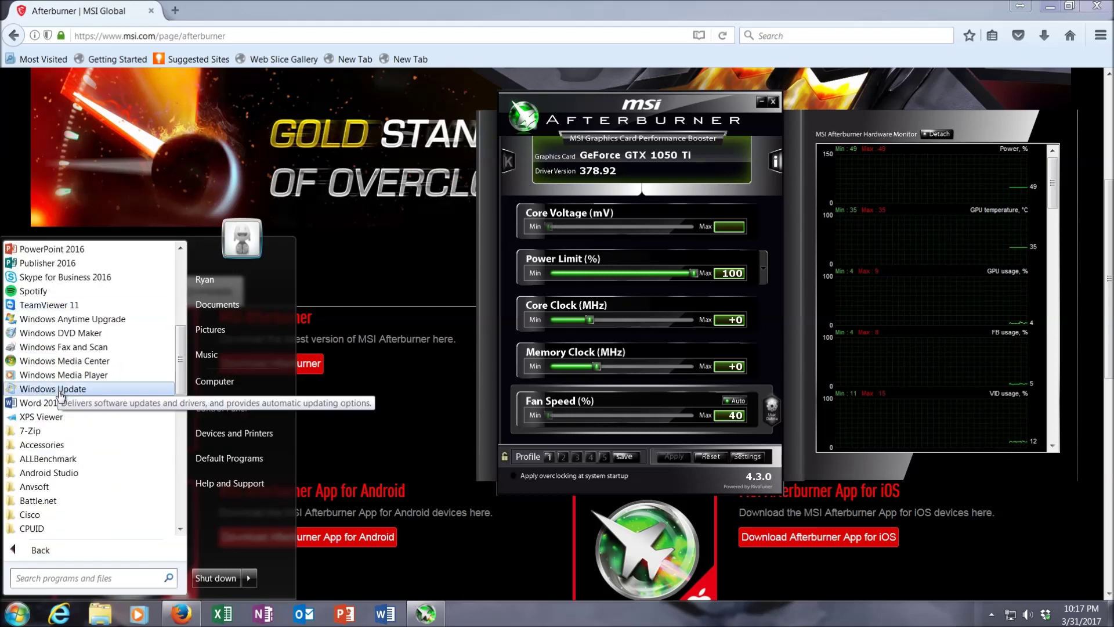
{"action": "left_click", "coordinate": [58, 464]}
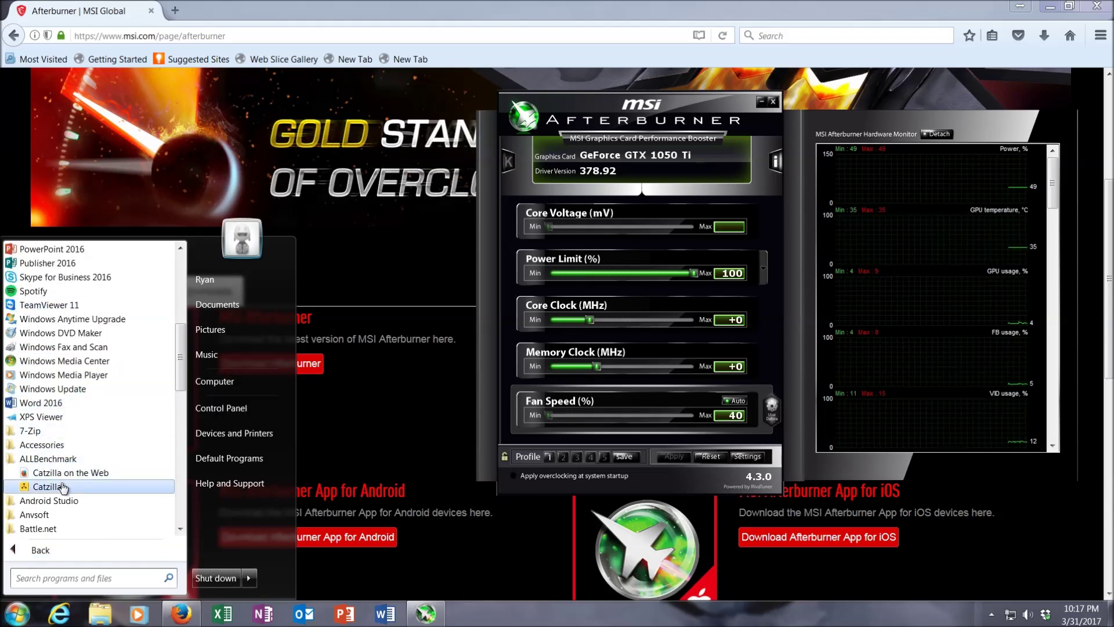
{"action": "left_click", "coordinate": [63, 485]}
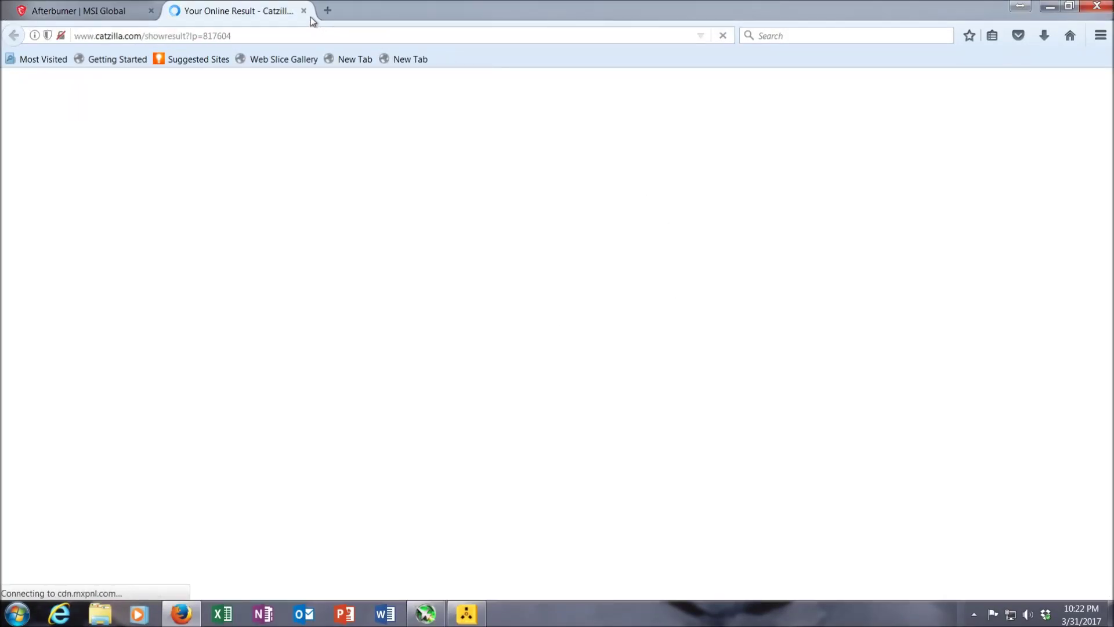
{"action": "left_click", "coordinate": [304, 11]}
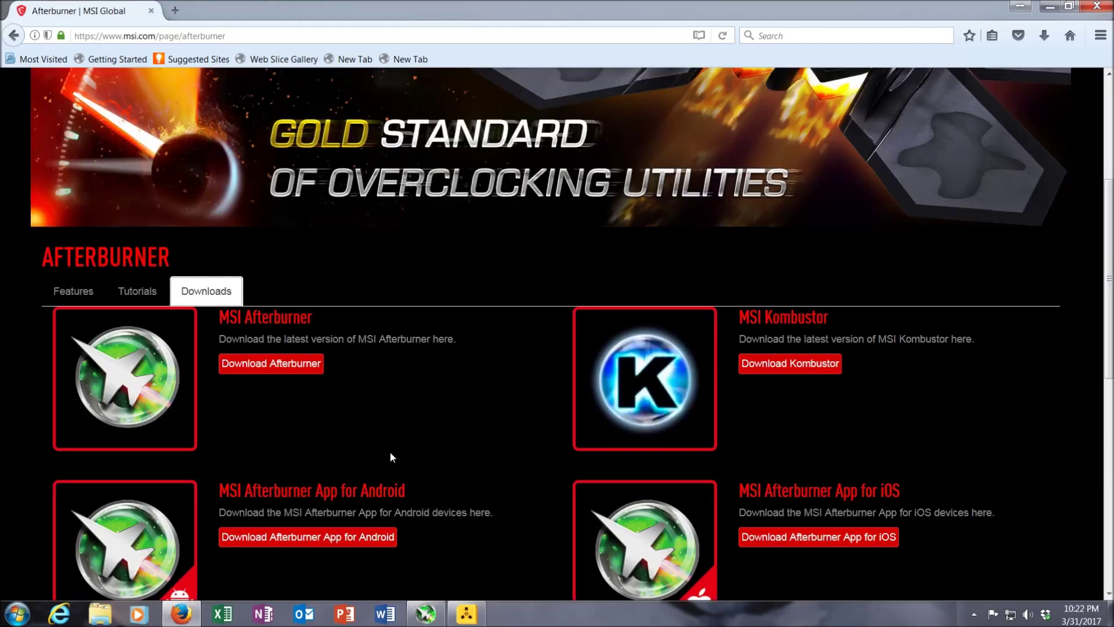
- Enable overclocking at system startup and raise the core and memory clock offsets to +150
{"action": "left_click", "coordinate": [425, 613]}
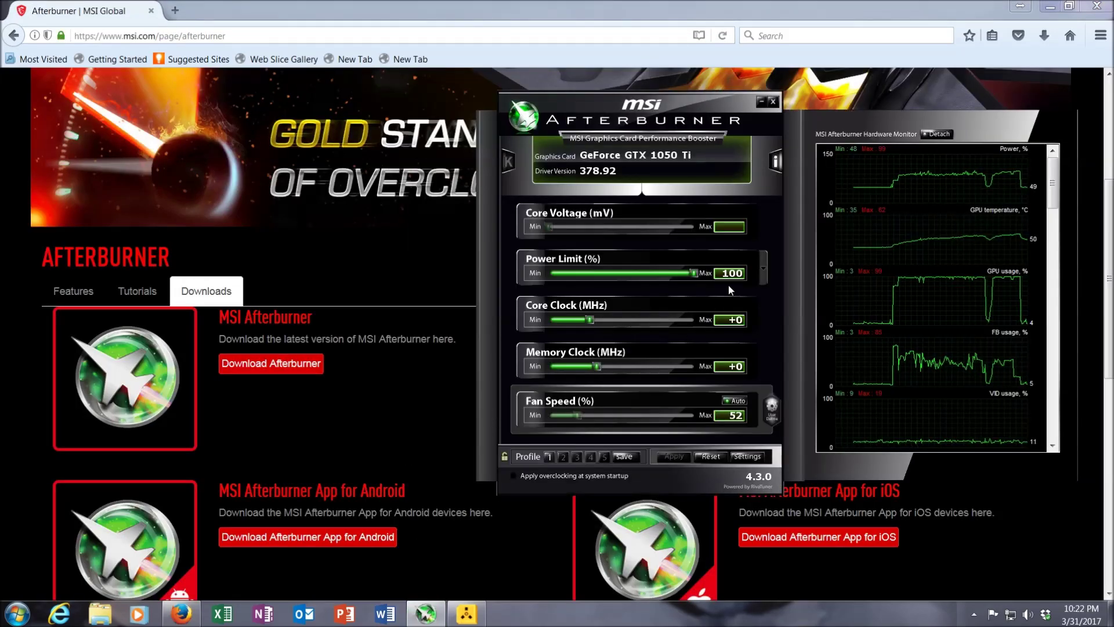
{"action": "left_click", "coordinate": [539, 480]}
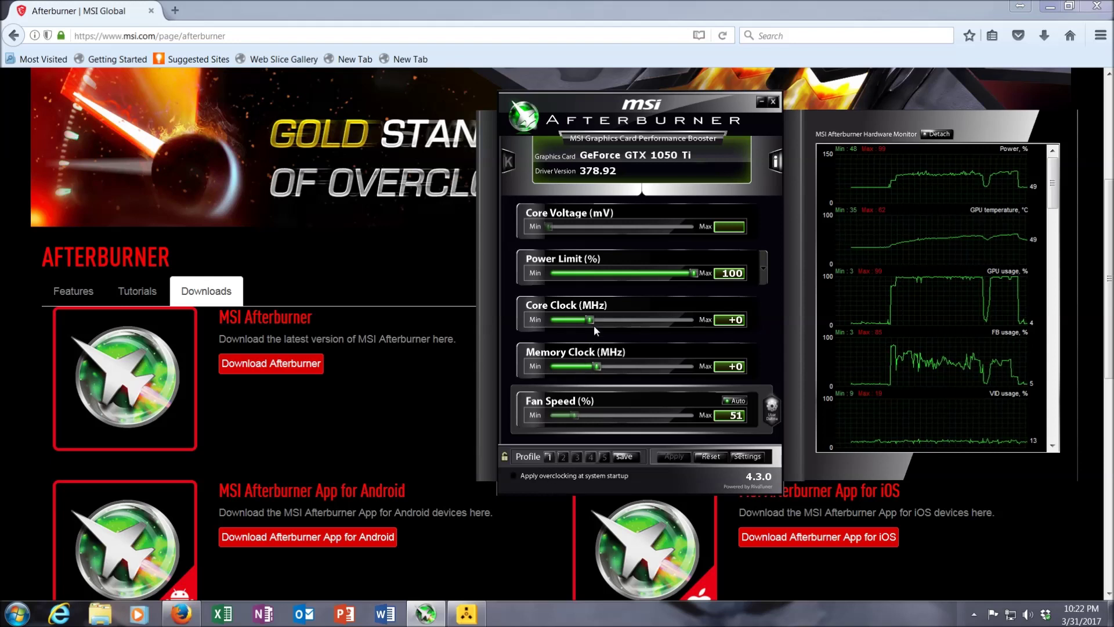
{"action": "left_click_drag", "start_coordinate": [591, 322], "coordinate": [612, 367]}
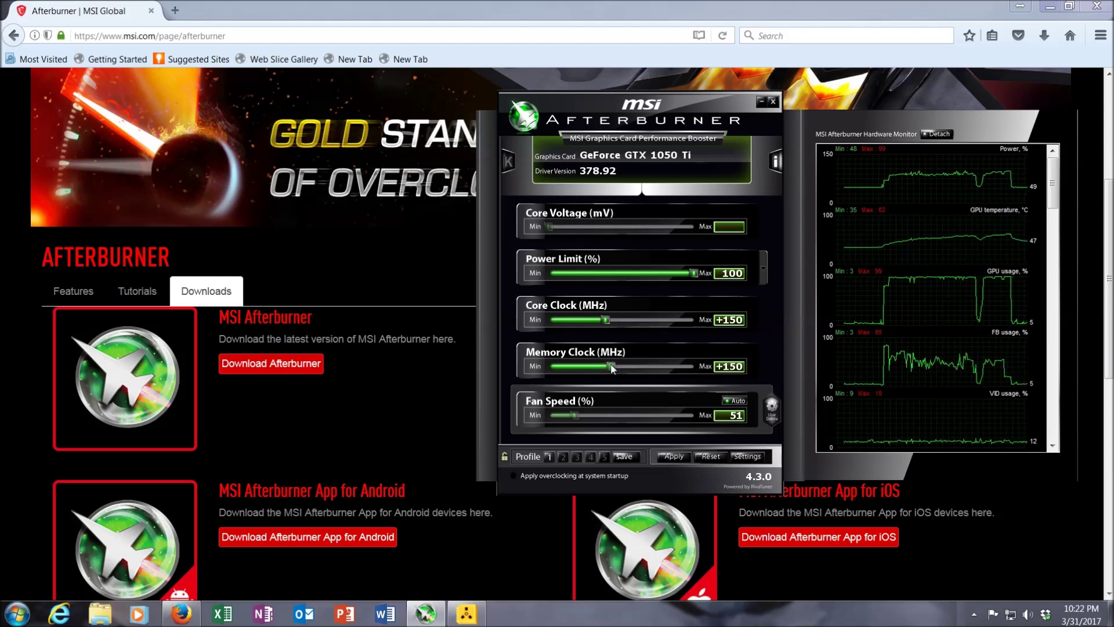
- Search Google for 'techspot 1050 ti' and open TechSpot's GTX 1050 review
{"action": "left_click", "coordinate": [176, 10]}
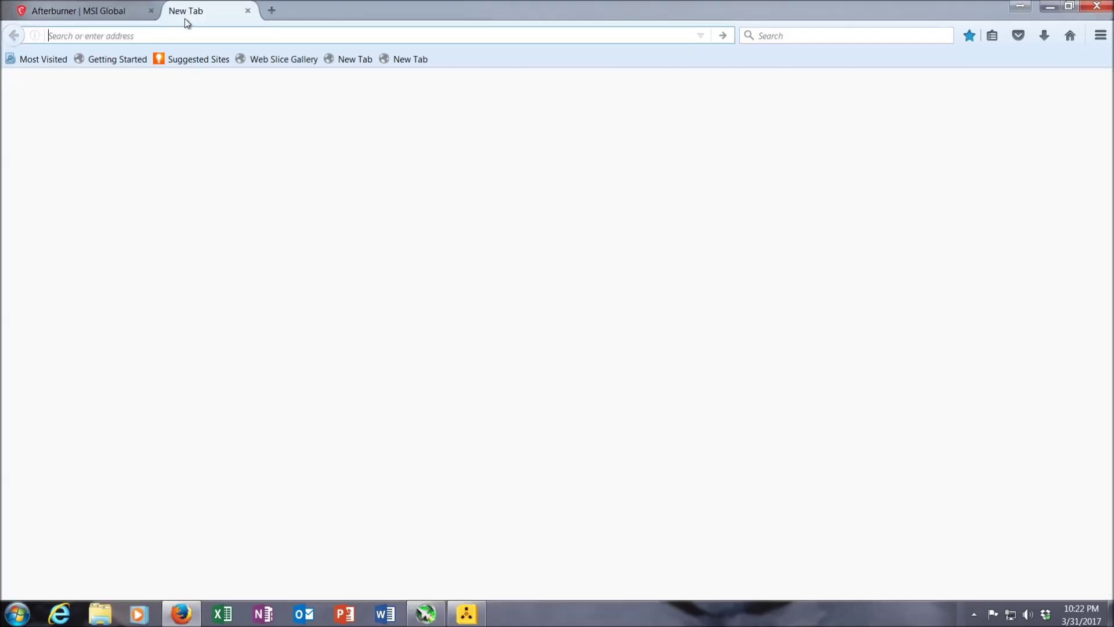
{"action": "type", "text": "google.com"}
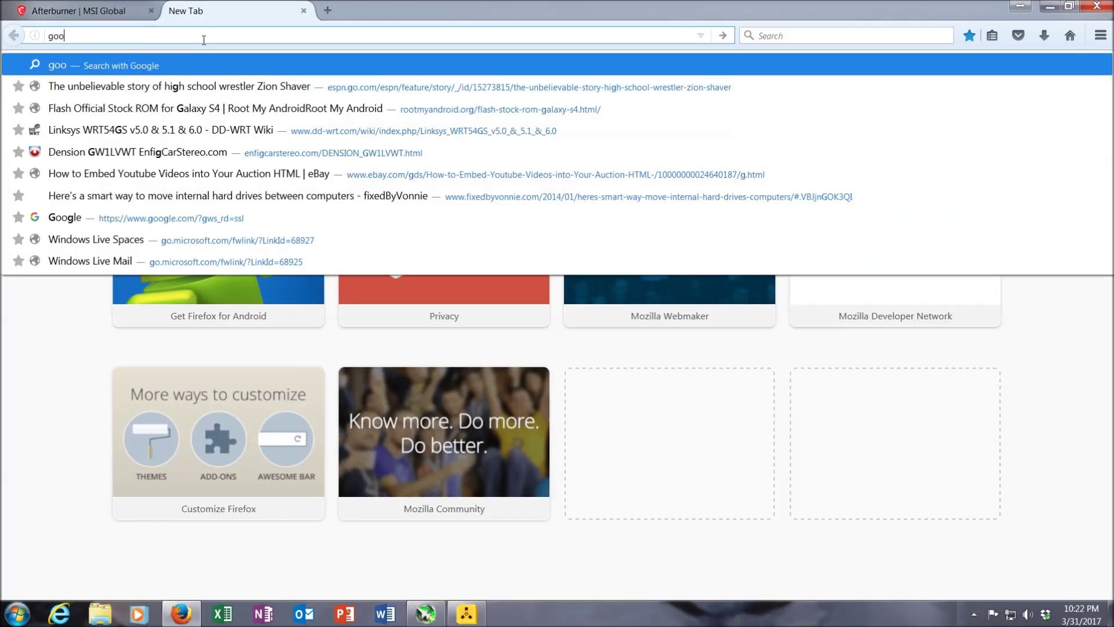
{"action": "key", "text": "Return"}
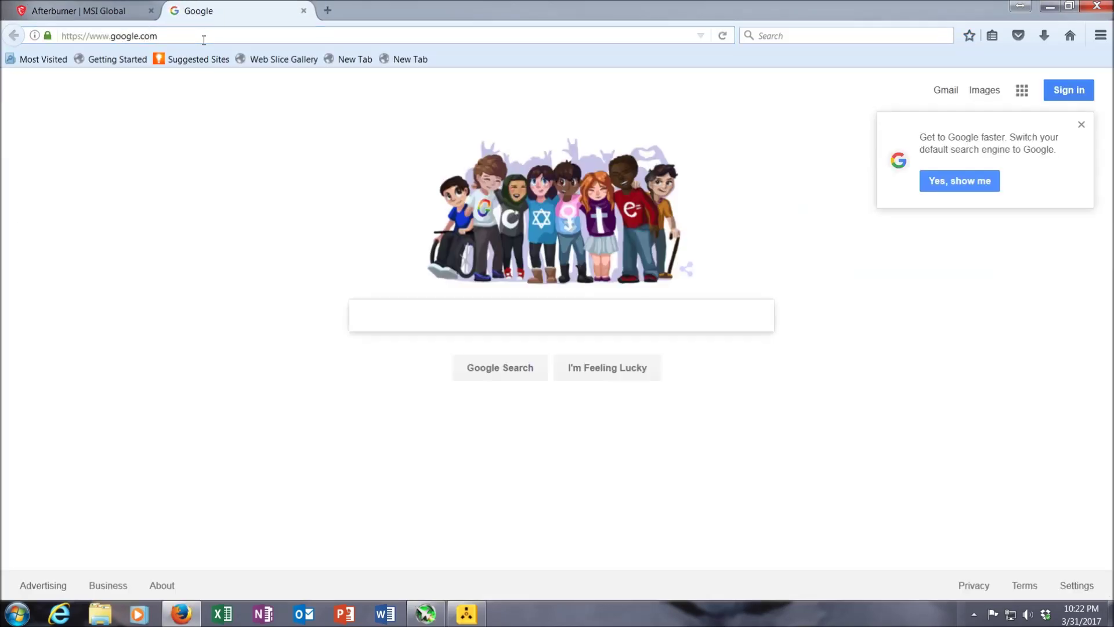
{"action": "type", "text": "techsp"}
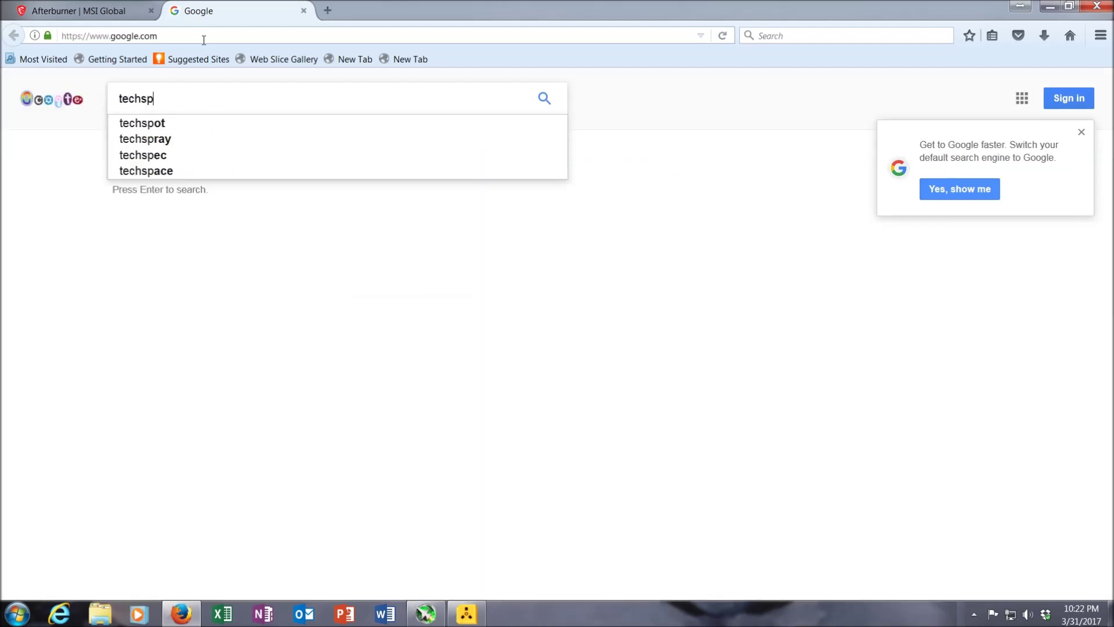
{"action": "type", "text": "ot 1050 ti"}
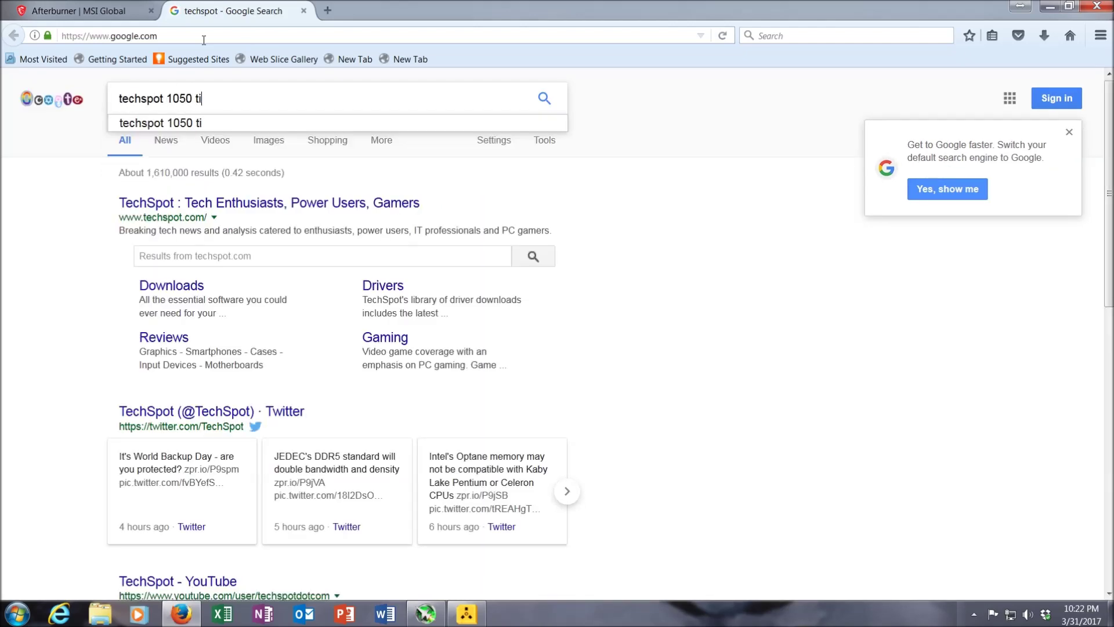
{"action": "key", "text": "Return"}
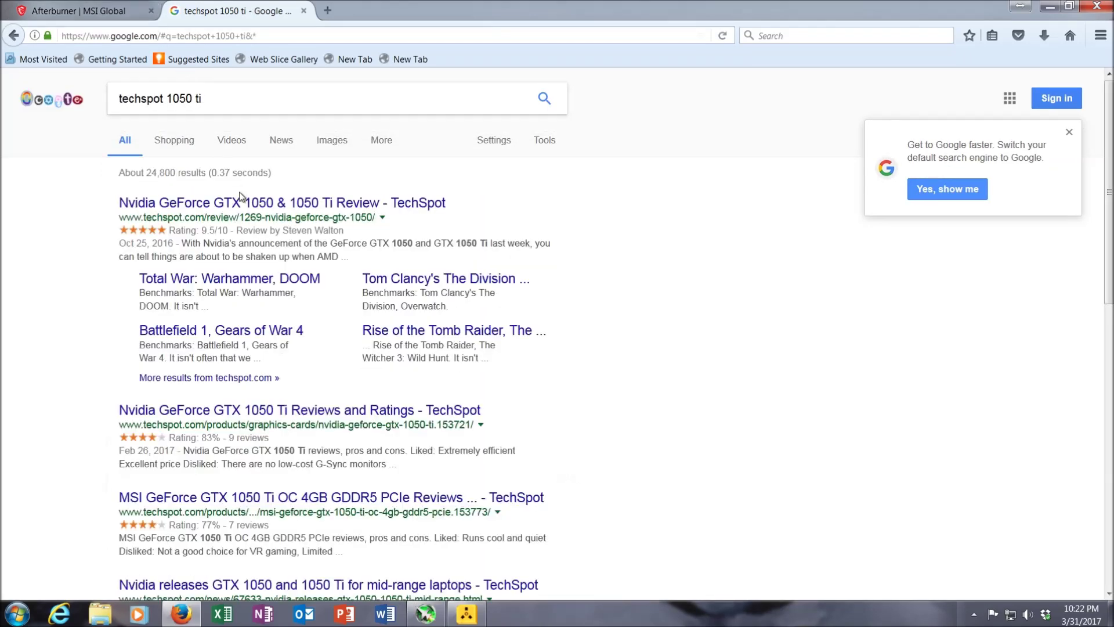
{"action": "left_click", "coordinate": [191, 203]}
- Find the spec table and highlight the 1050 Ti's 1392 MHz boost and 1750 MHz memory clocks
{"action": "scroll", "coordinate": [169, 292], "scroll_direction": "down", "scroll_amount": 10}
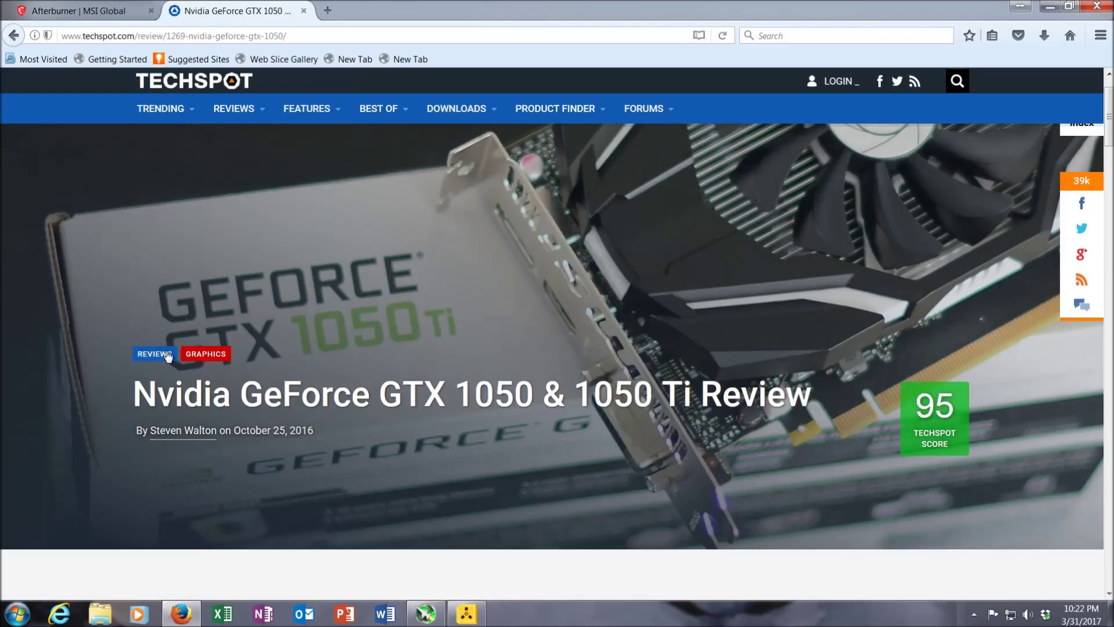
{"action": "scroll", "coordinate": [152, 308], "scroll_direction": "down", "scroll_amount": 15}
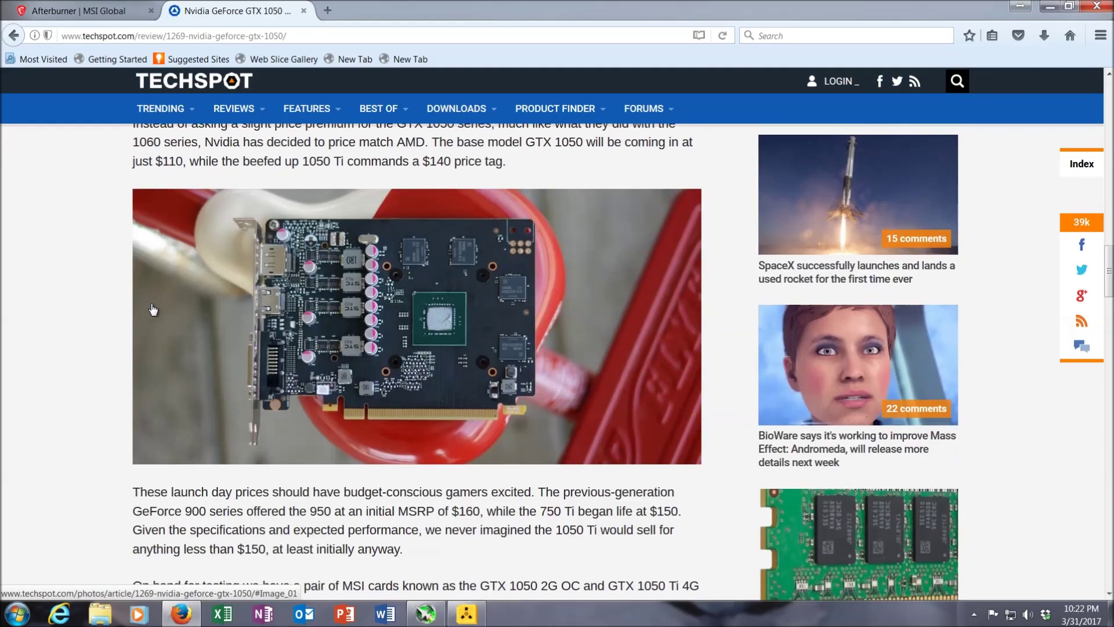
{"action": "scroll", "coordinate": [150, 304], "scroll_direction": "down", "scroll_amount": 3}
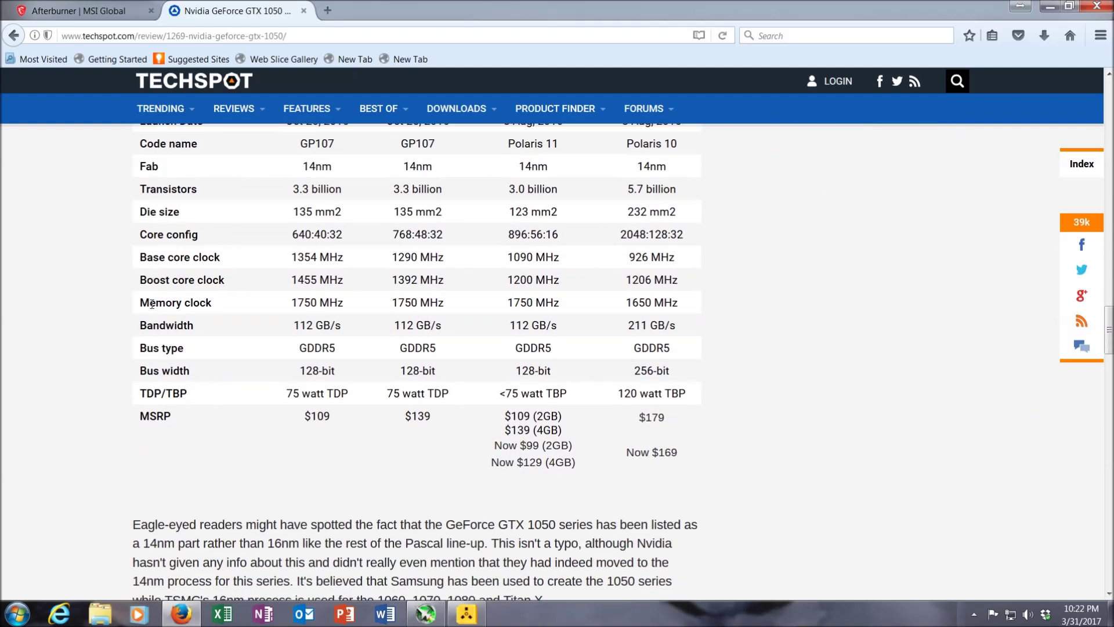
{"action": "scroll", "coordinate": [150, 301], "scroll_direction": "up", "scroll_amount": 1}
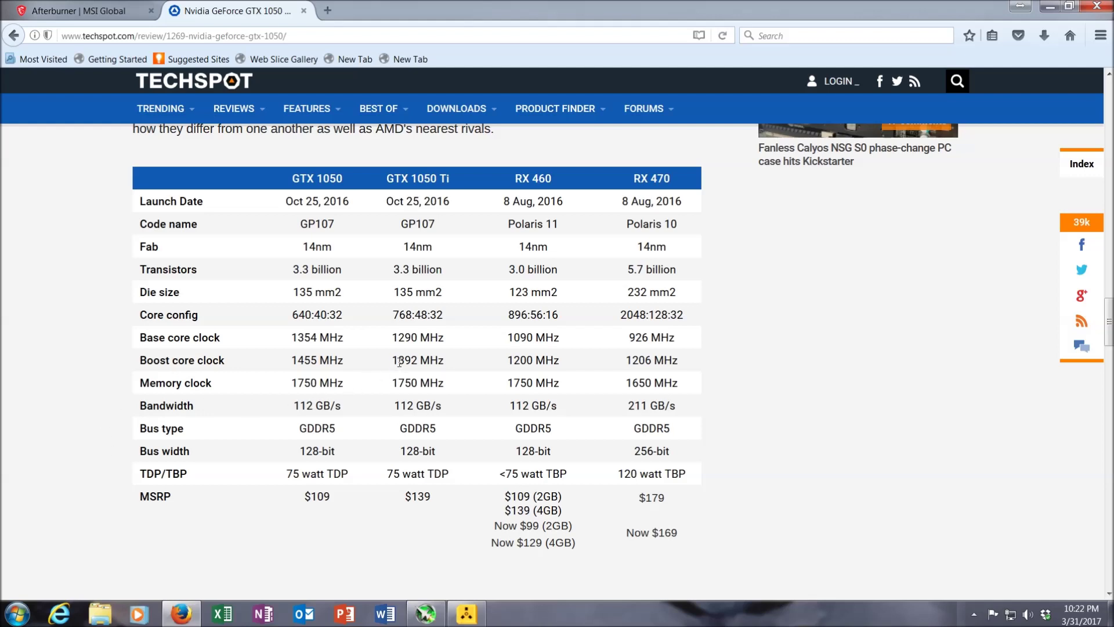
{"action": "left_click_drag", "start_coordinate": [392, 362], "coordinate": [418, 361]}
{"action": "left_click_drag", "start_coordinate": [395, 383], "coordinate": [417, 383]}
{"action": "left_click", "coordinate": [427, 375]}
{"action": "left_click", "coordinate": [17, 614]}
- Capture the GTX 1050 and 1050 Ti spec columns with Snipping Tool, then return to the review
{"action": "type", "text": "snip"}
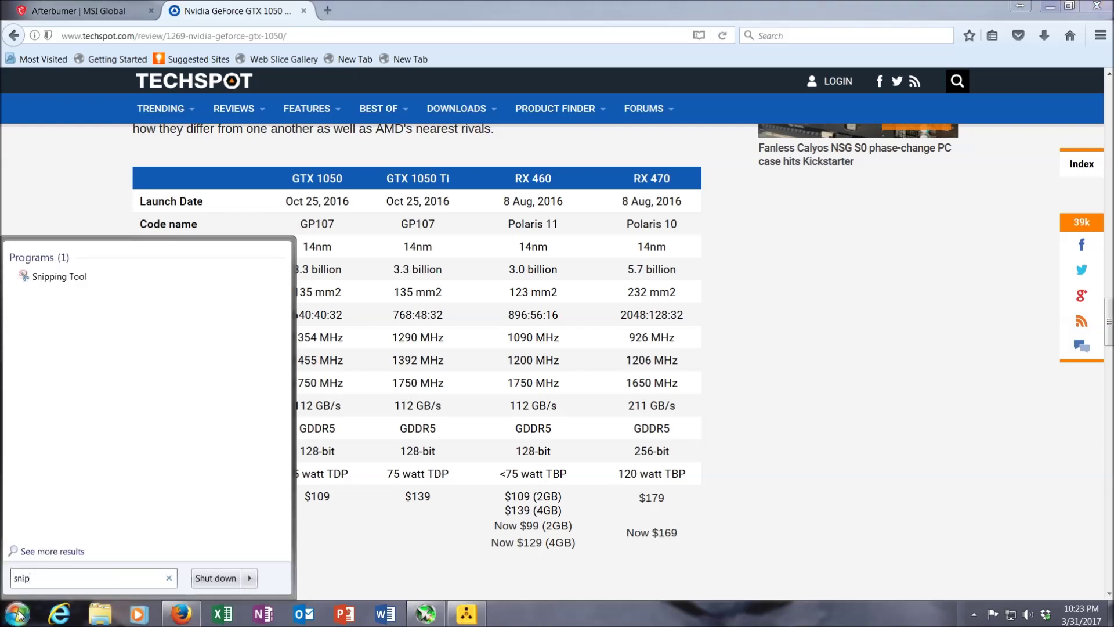
{"action": "key", "text": "Return"}
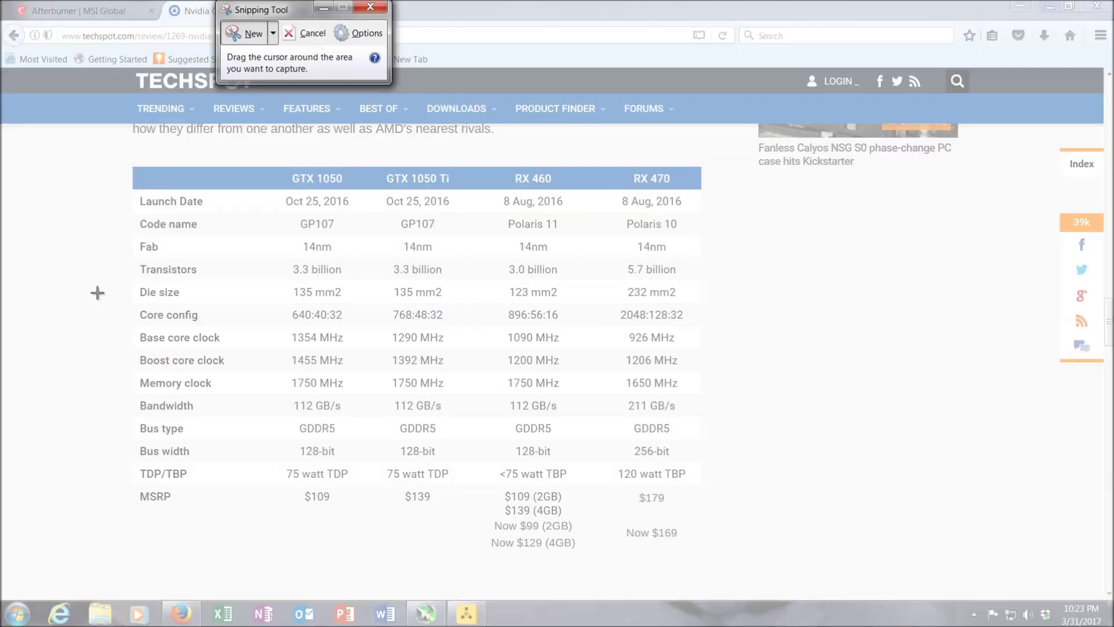
{"action": "left_click_drag", "start_coordinate": [130, 169], "coordinate": [482, 400]}
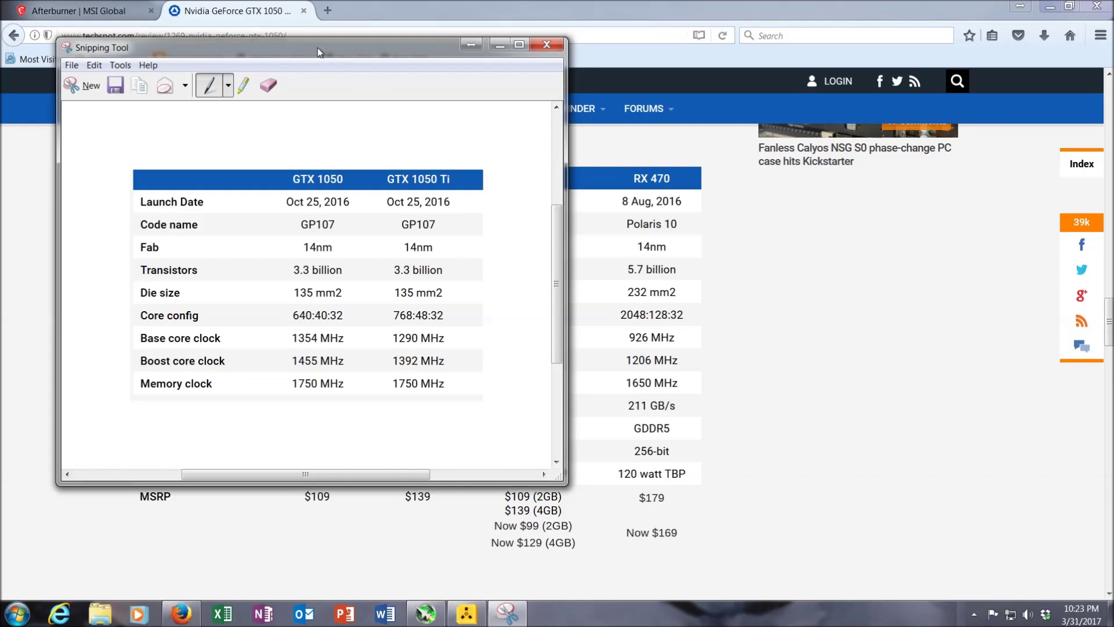
{"action": "left_click", "coordinate": [362, 13]}
{"action": "scroll", "coordinate": [319, 317], "scroll_direction": "down", "scroll_amount": 1}
{"action": "scroll", "coordinate": [319, 317], "scroll_direction": "down", "scroll_amount": 20}
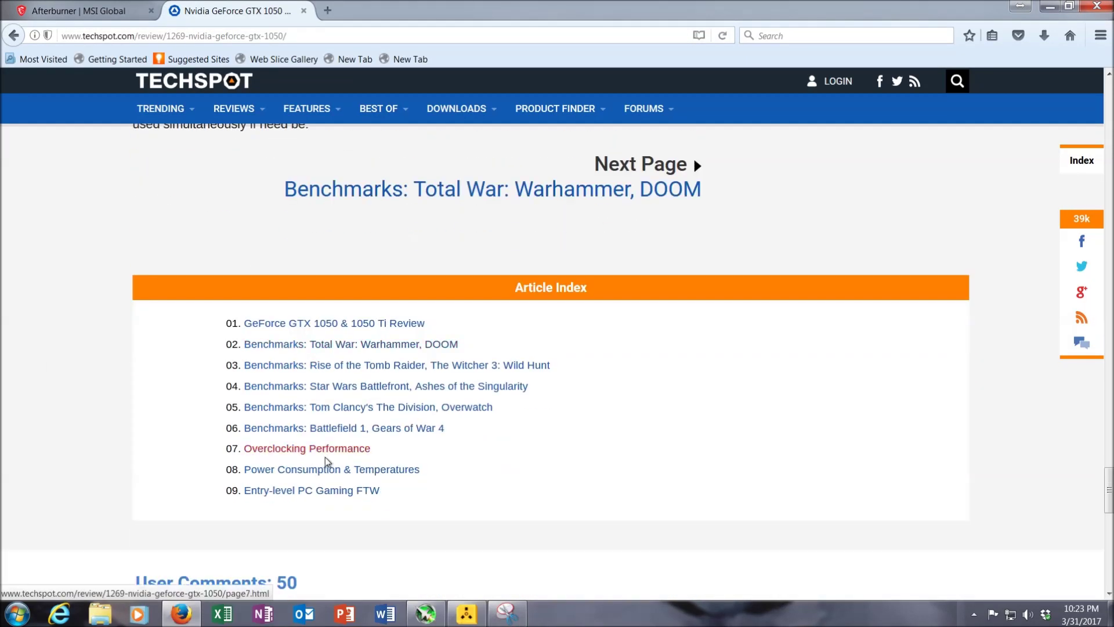
- Open page 07, Overclocking Performance, showing The Division chart with the MSI GTX 1050 Ti at 40 fps
{"action": "left_click", "coordinate": [333, 454]}
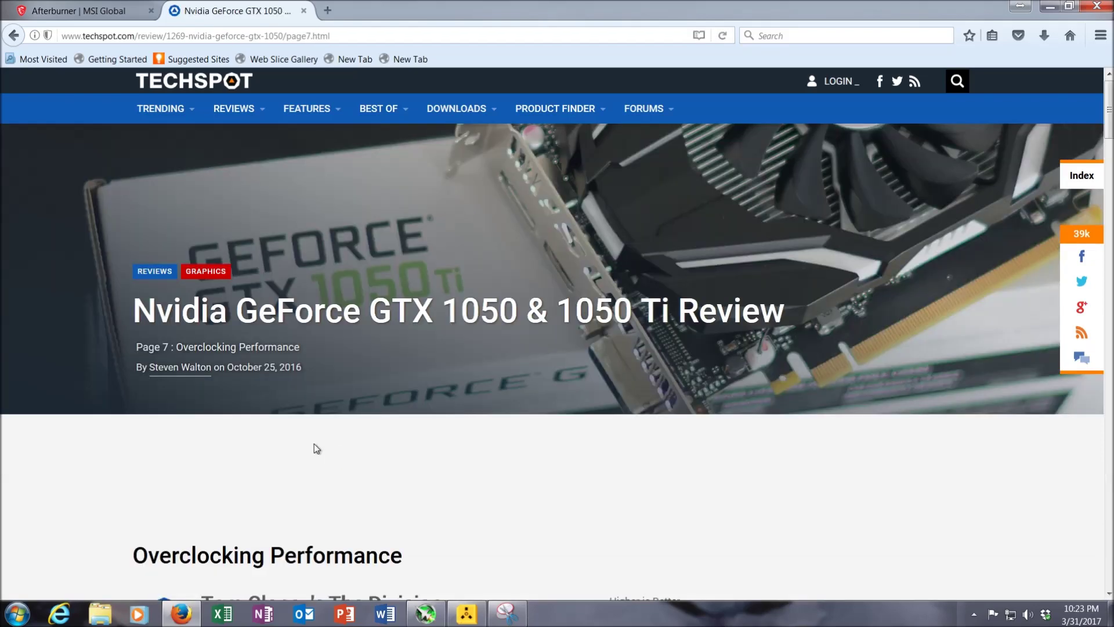
{"action": "scroll", "coordinate": [313, 447], "scroll_direction": "down", "scroll_amount": 15}
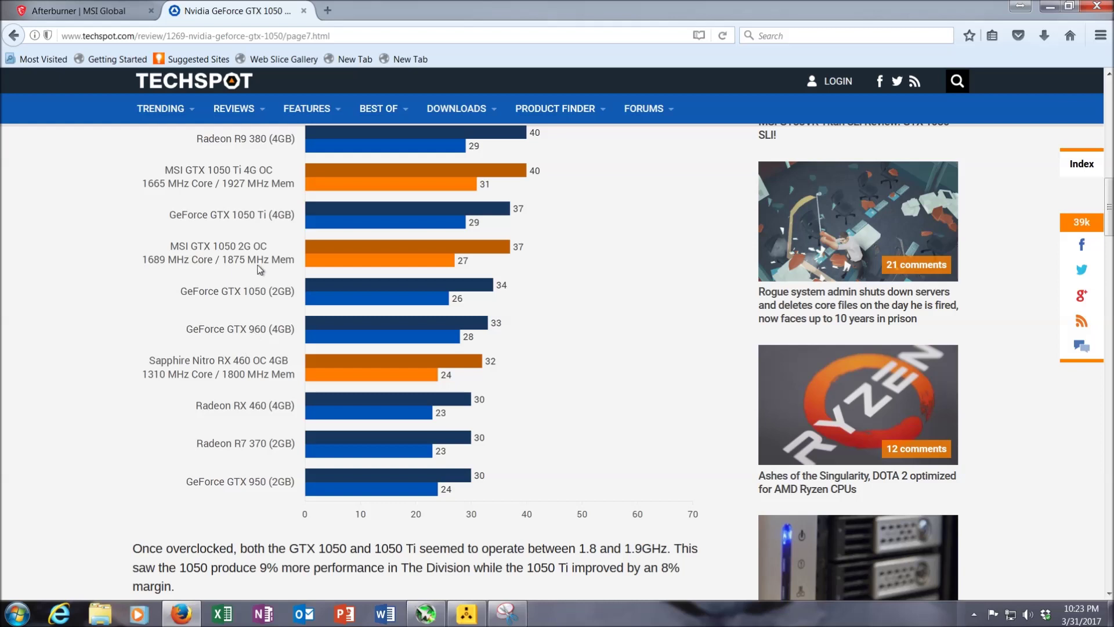
{"action": "scroll", "coordinate": [249, 270], "scroll_direction": "up", "scroll_amount": 2}
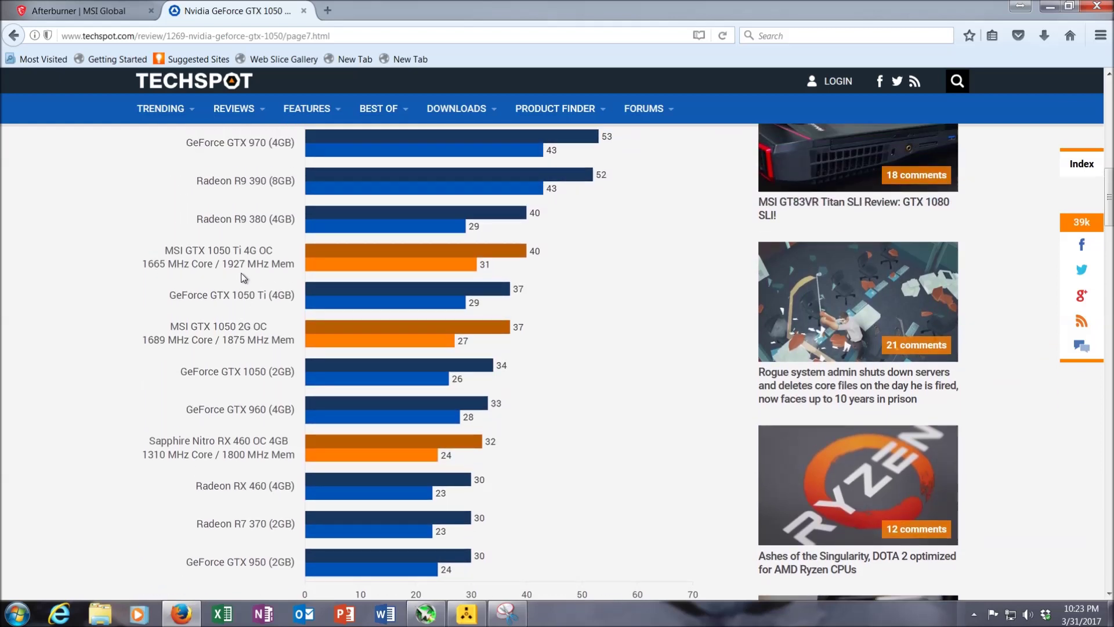
- Circle the 1050 Ti's 1392 MHz boost and 1750 MHz memory clocks on the spec snip
{"action": "left_click", "coordinate": [505, 609]}
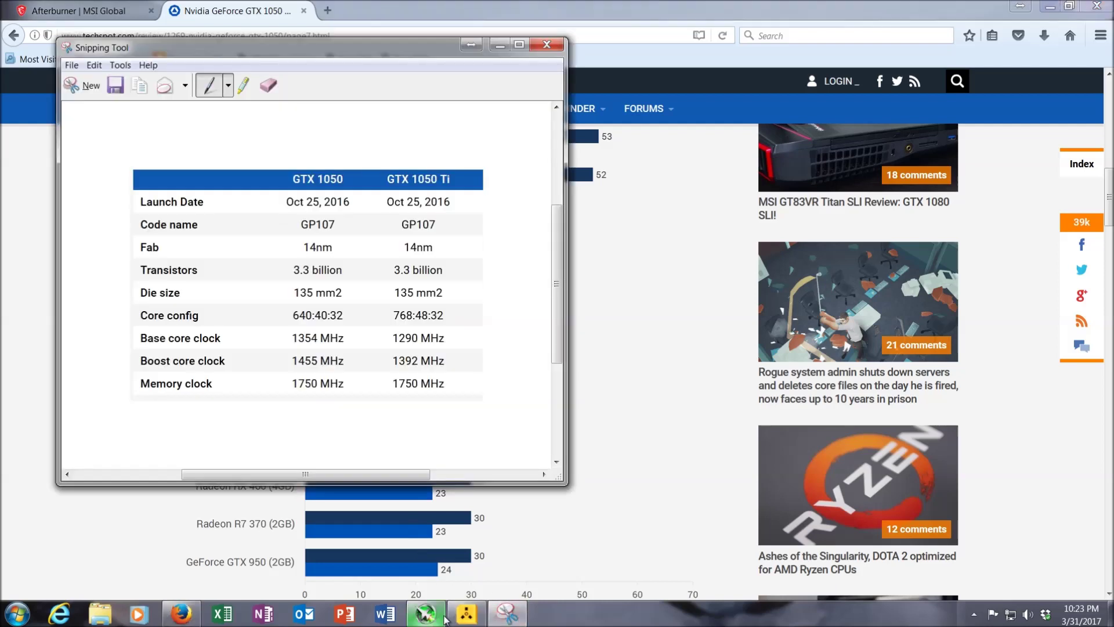
{"action": "left_click_drag", "start_coordinate": [402, 50], "coordinate": [790, 89]}
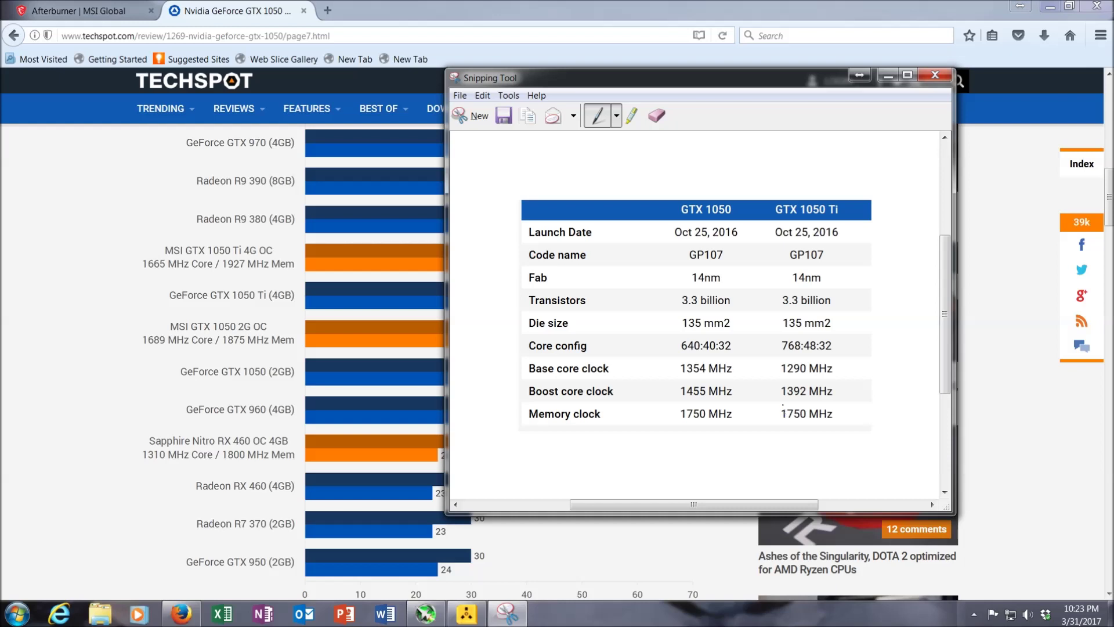
{"action": "mouse_move", "coordinate": [770, 383]}
{"action": "left_mouse_down"}
{"action": "mouse_move", "coordinate": [831, 424]}
{"action": "mouse_move", "coordinate": [838, 400]}
{"action": "mouse_move", "coordinate": [767, 404]}
{"action": "mouse_move", "coordinate": [833, 408]}
{"action": "mouse_move", "coordinate": [836, 386]}
{"action": "left_mouse_up"}
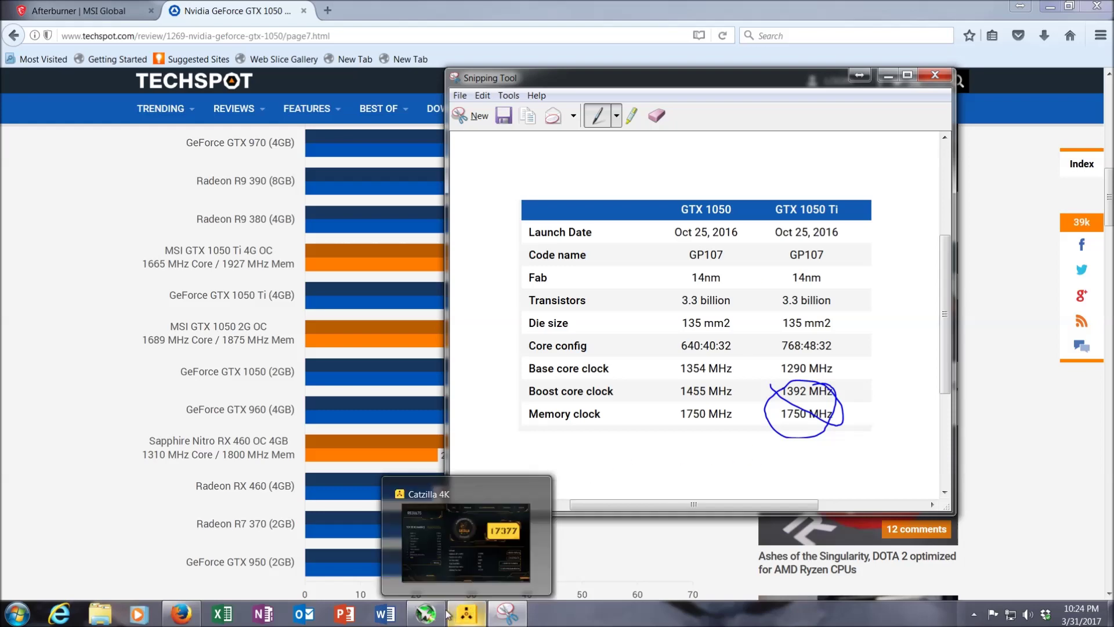
{"action": "left_click", "coordinate": [425, 614]}
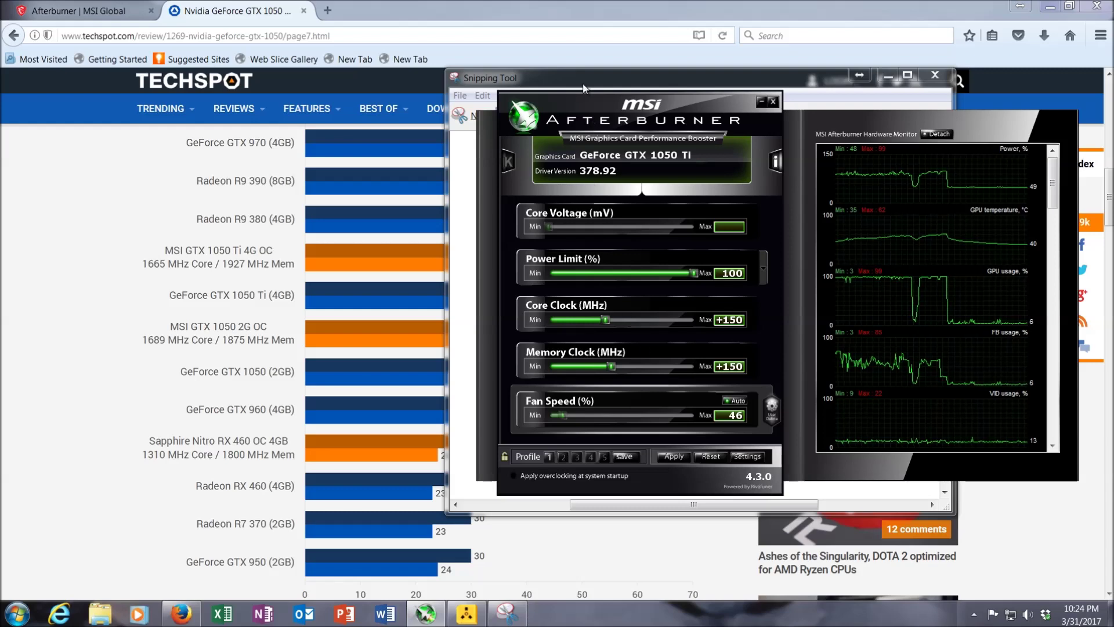
- Save the +150 core and memory offsets to profile 1, lock profiles, and apply them
{"action": "left_click_drag", "start_coordinate": [583, 87], "coordinate": [120, 94]}
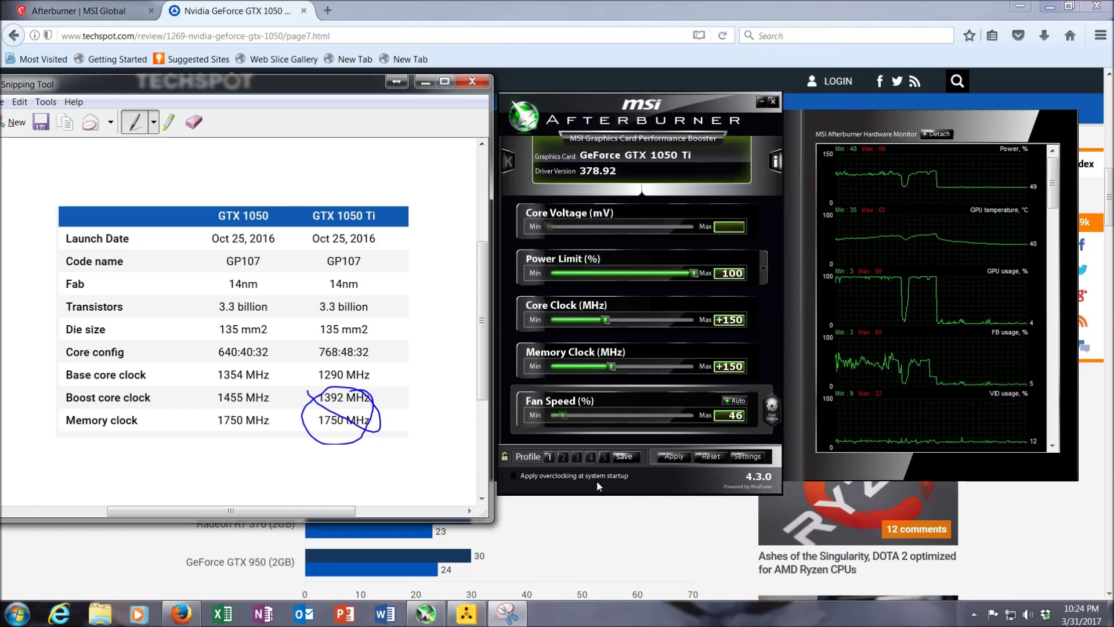
{"action": "right_click", "coordinate": [552, 455]}
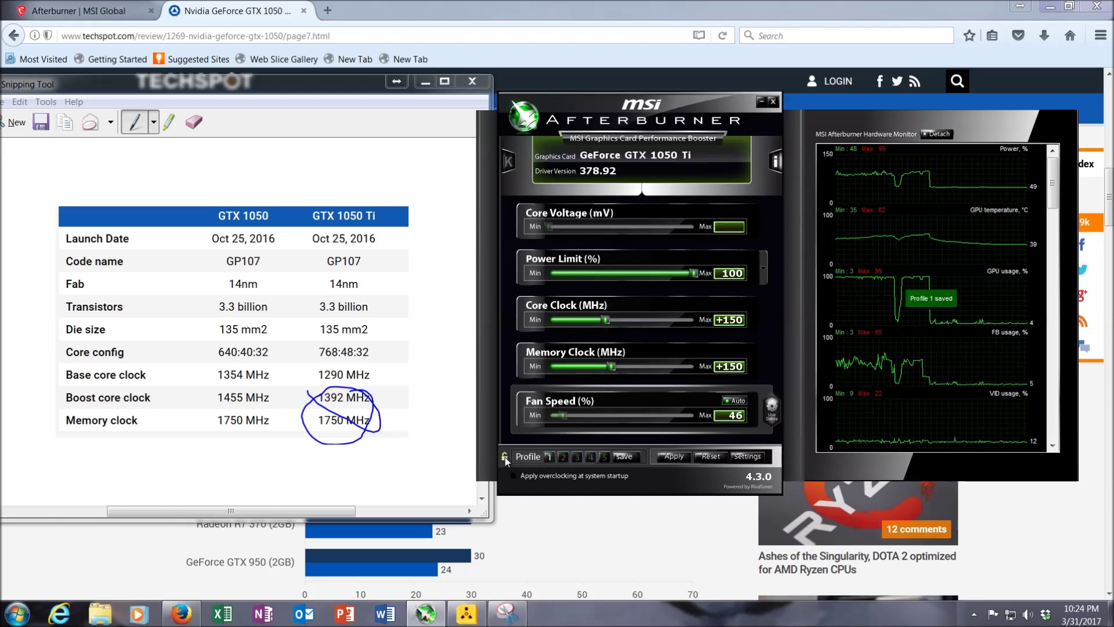
{"action": "left_click", "coordinate": [505, 458]}
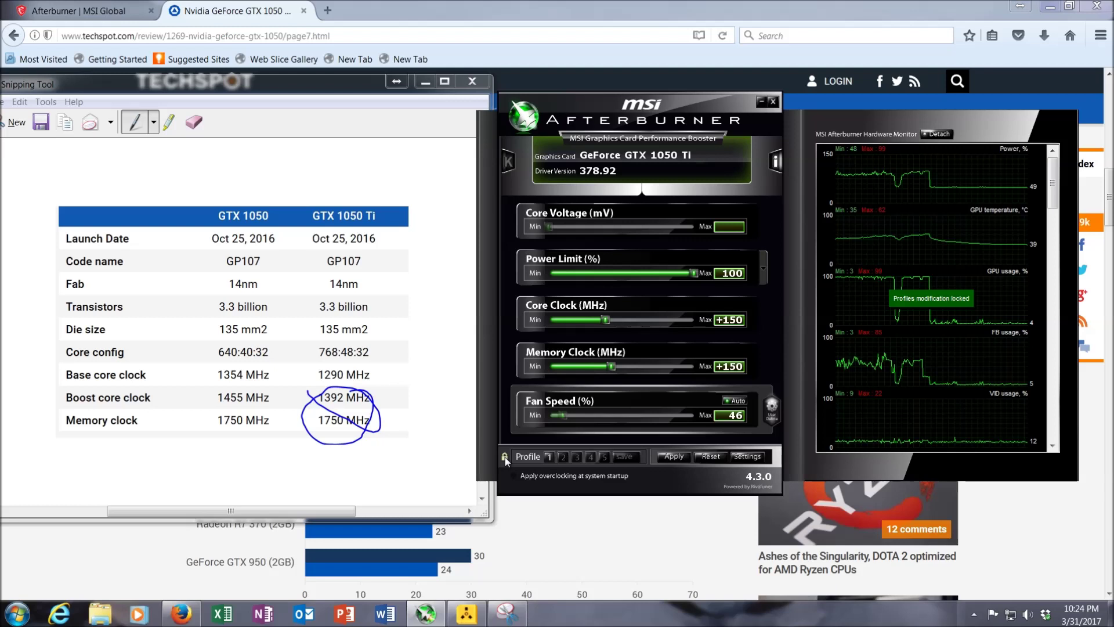
{"action": "left_click", "coordinate": [662, 456]}
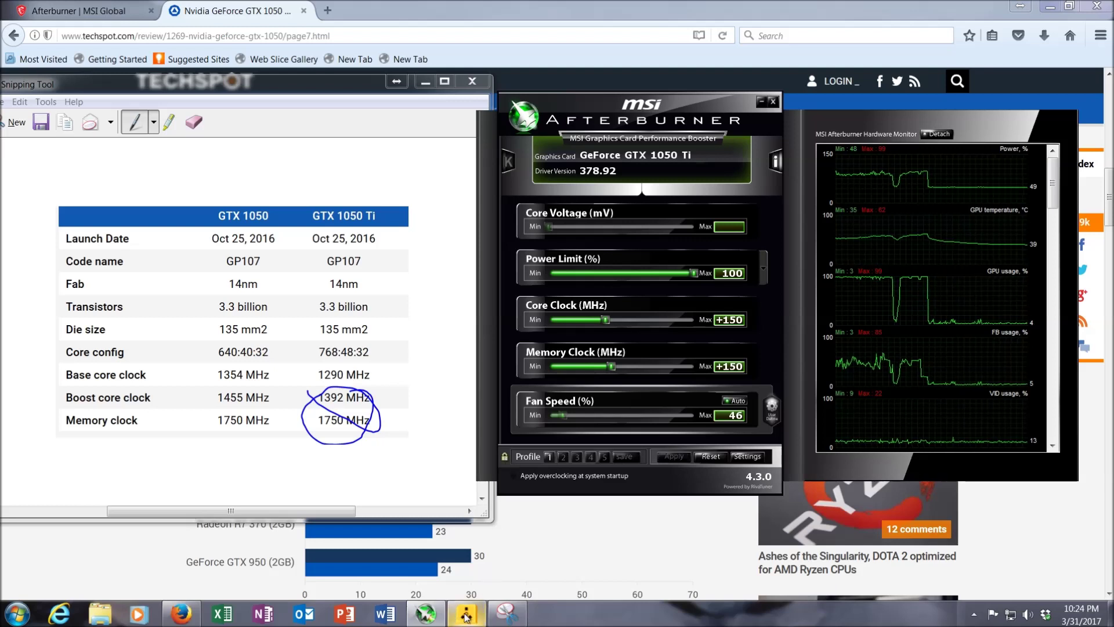
{"action": "mouse_move", "coordinate": [469, 610]}
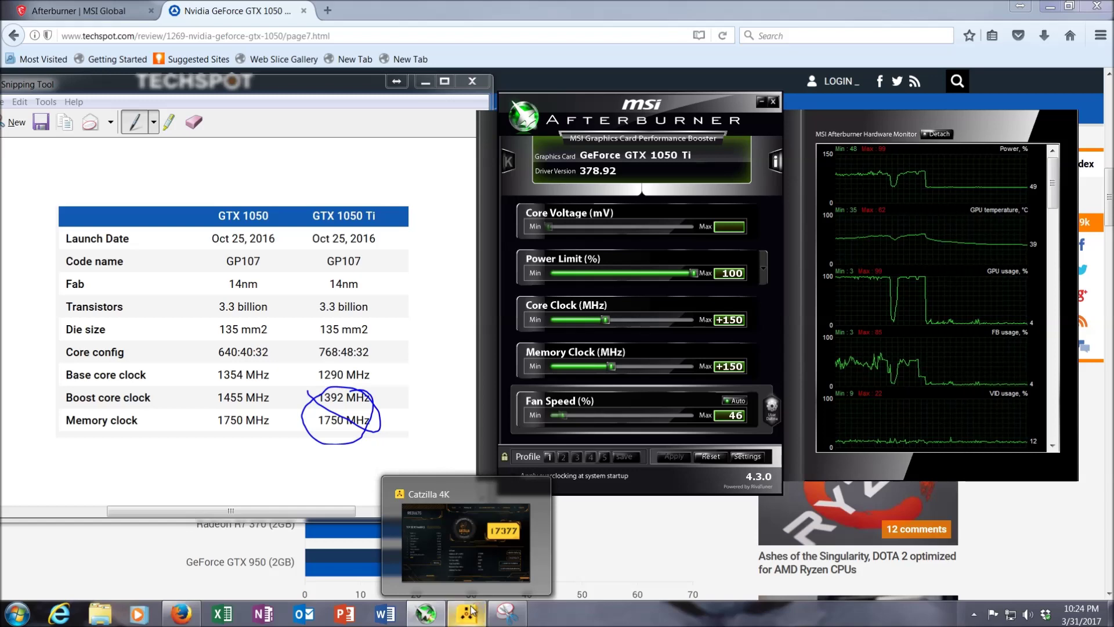
- Rerun the full Catzilla benchmark with the overclock, raising the score from 17377 to 18191
{"action": "left_click", "coordinate": [471, 610]}
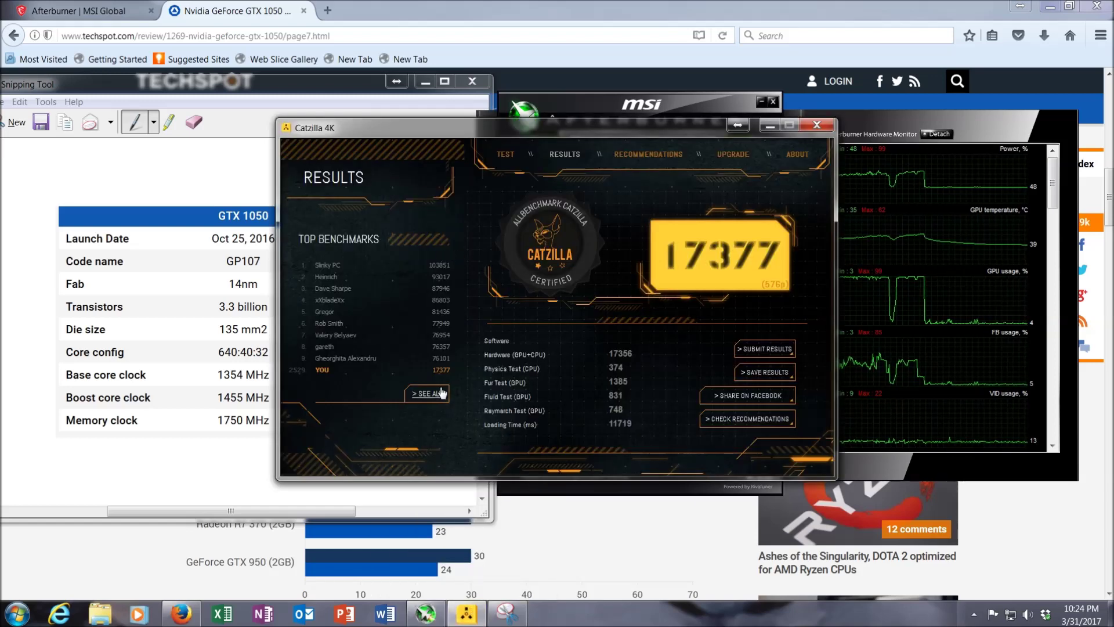
{"action": "left_click", "coordinate": [506, 154]}
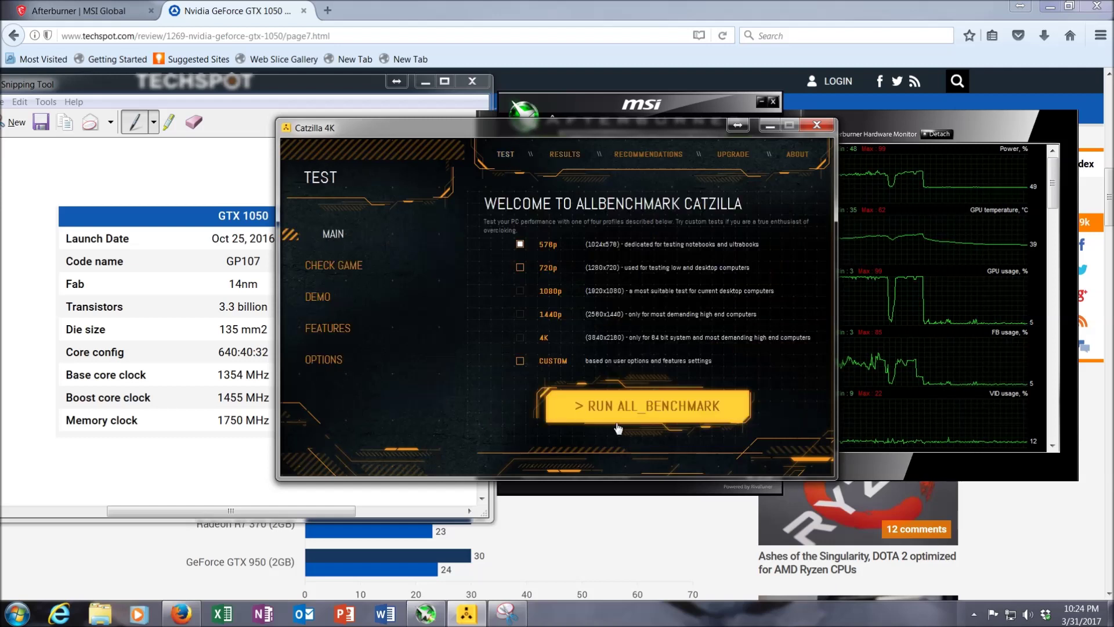
{"action": "left_click", "coordinate": [653, 413]}
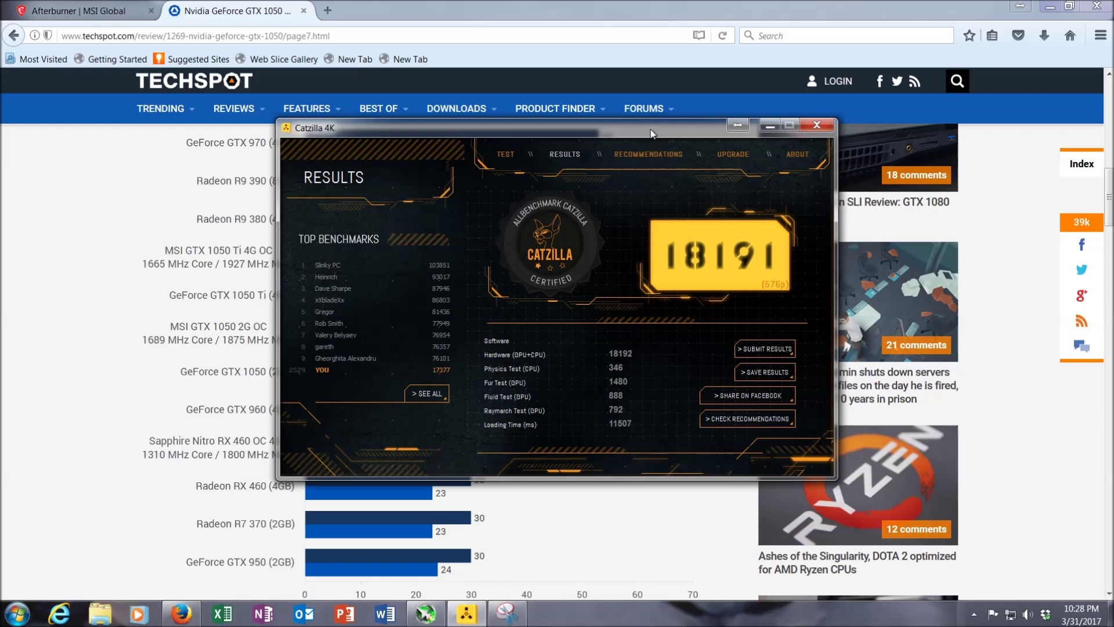
{"action": "left_click_drag", "start_coordinate": [650, 129], "coordinate": [785, 107]}
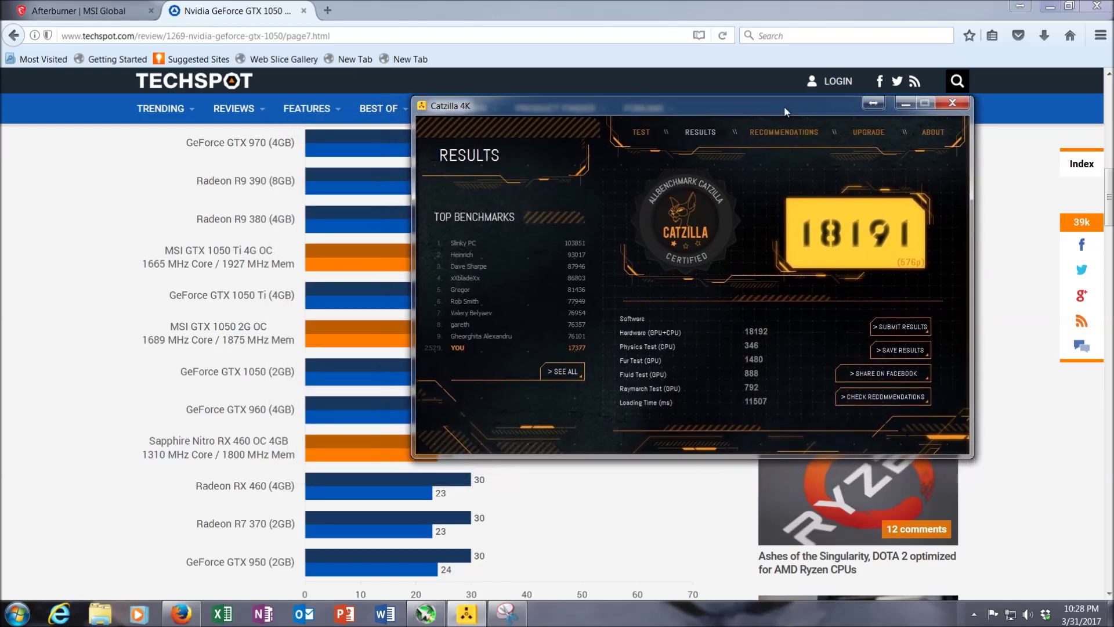
- Show the Afterburner panel (+150 core, +150 memory) at left beside Catzilla's 18191 score
{"action": "left_click", "coordinate": [425, 614]}
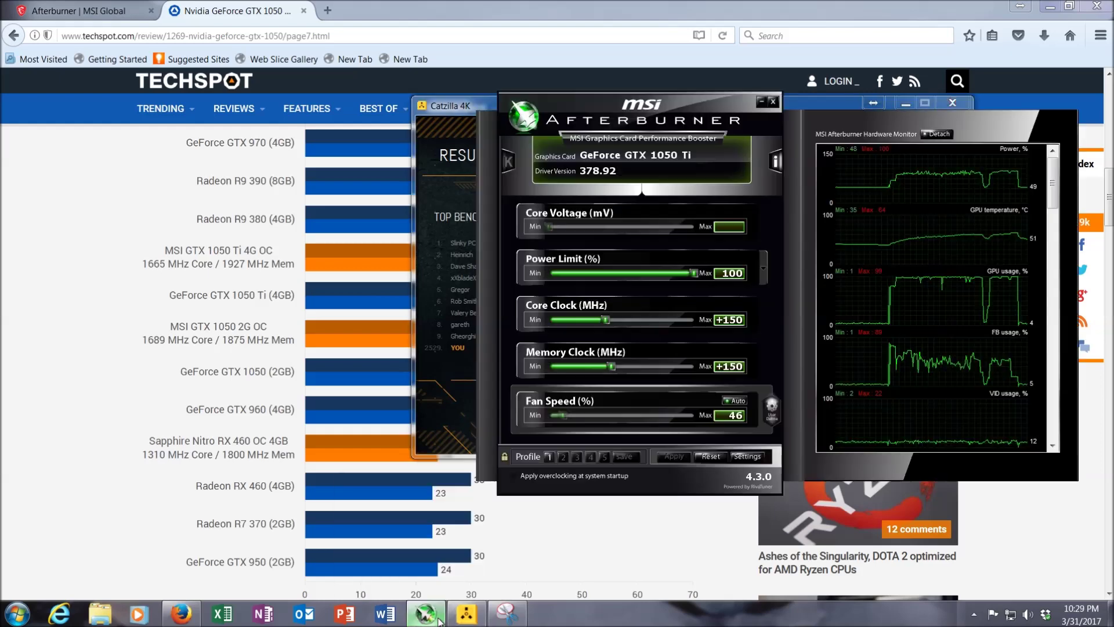
{"action": "left_click_drag", "start_coordinate": [686, 105], "coordinate": [288, 75]}
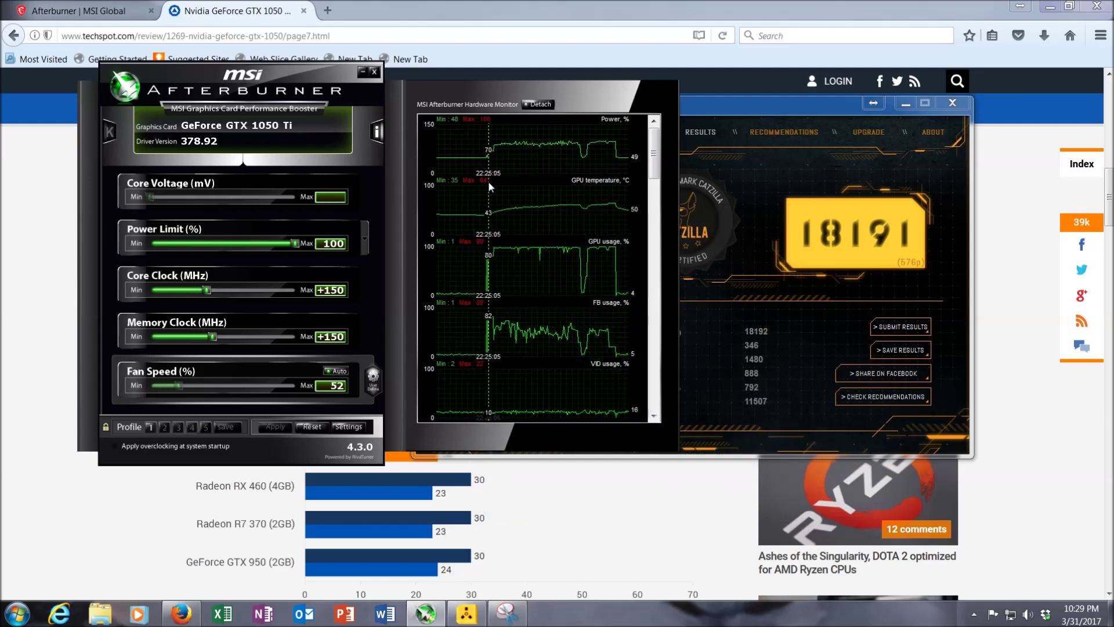
{"action": "mouse_move", "coordinate": [489, 186]}
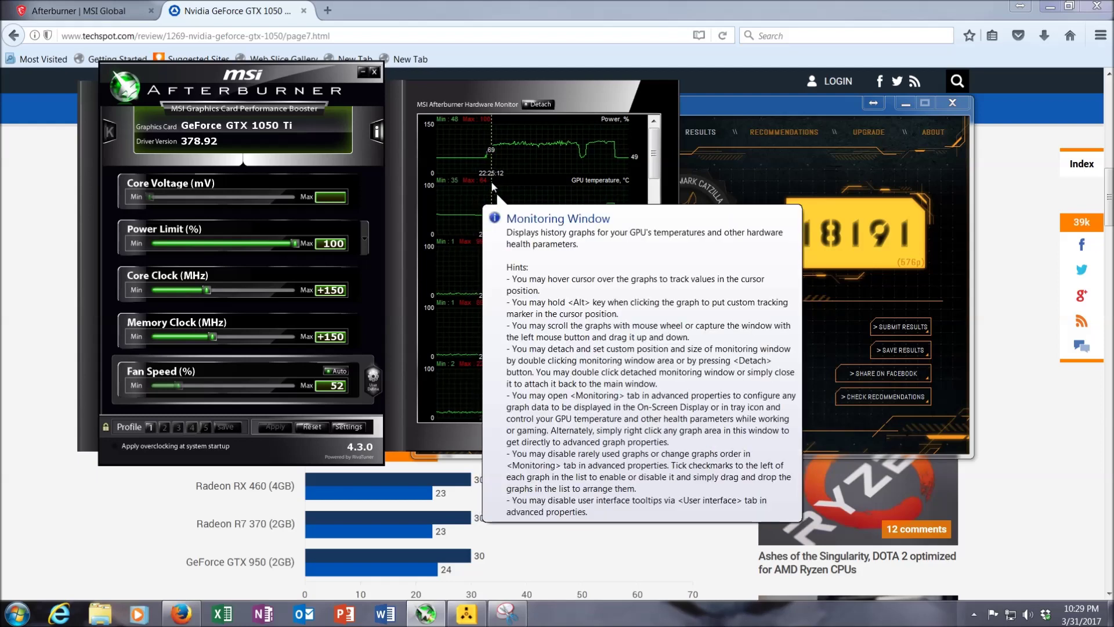